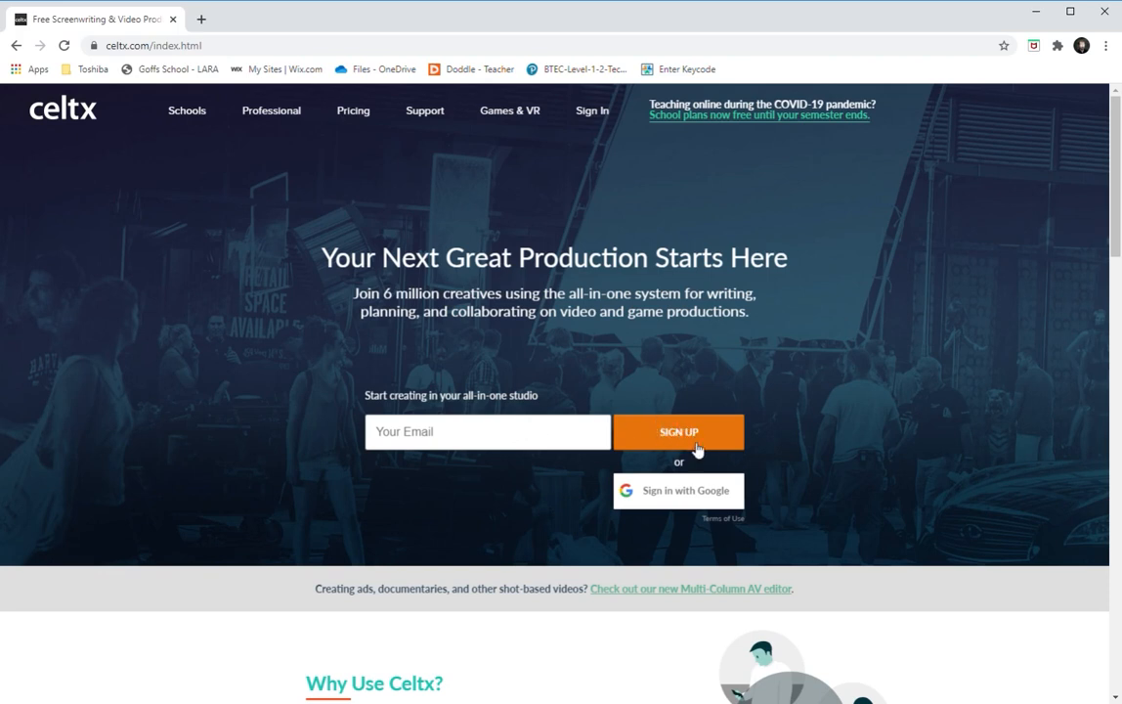
Step: Sign in to Celtx with the Google account and close the leftover loading workspace tab
click(699, 491)
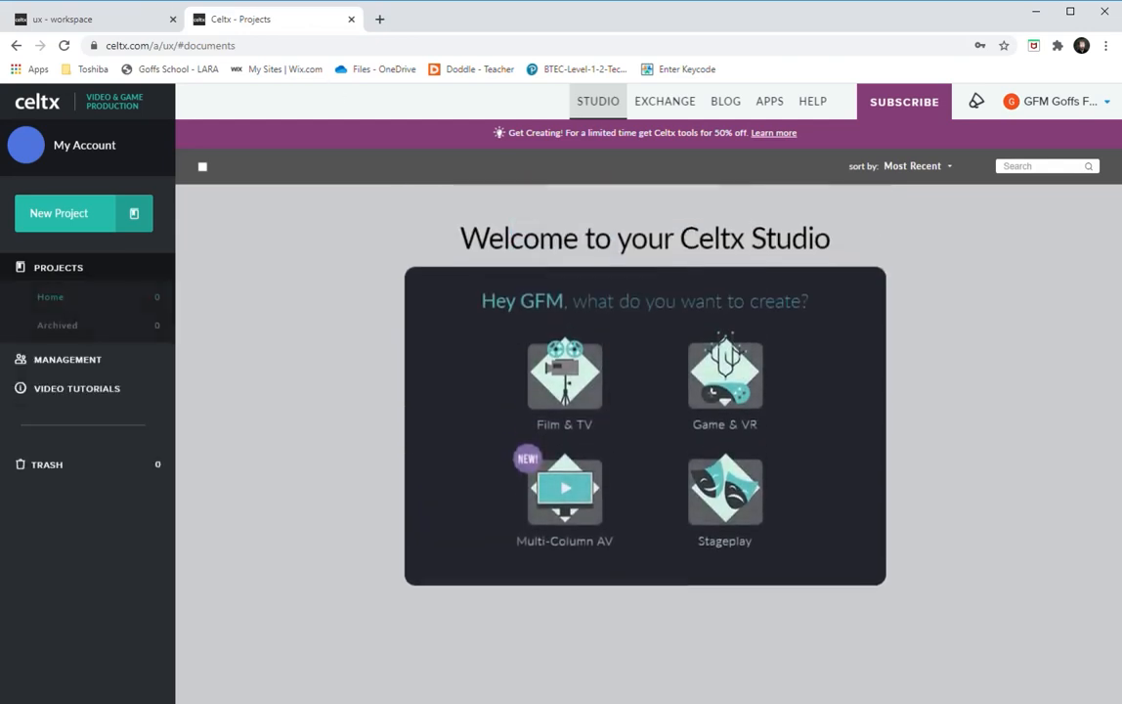
click(116, 16)
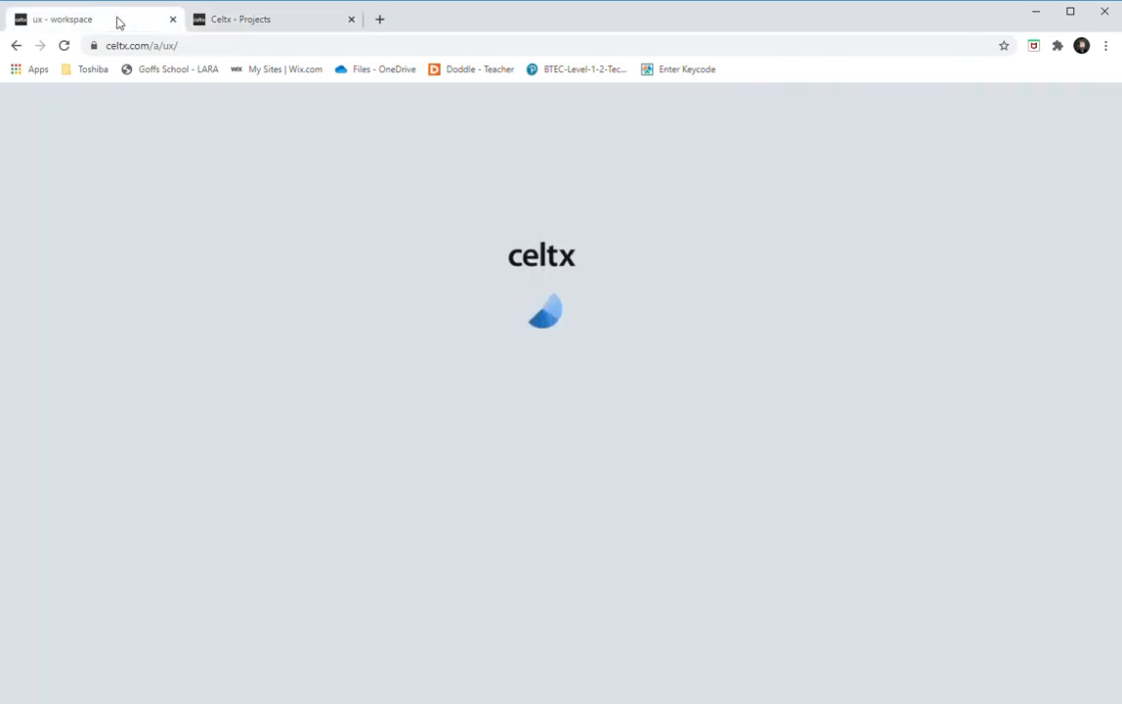
click(173, 19)
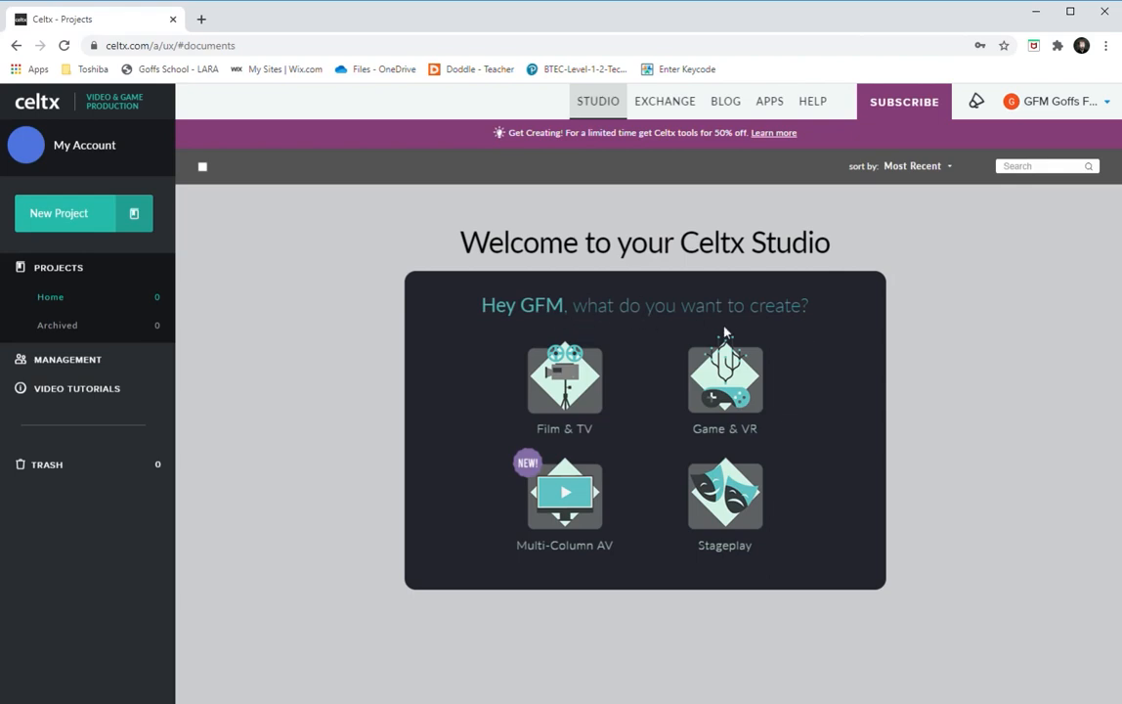
Step: Create a Film & TV project named "The Classroom"
click(575, 396)
click(571, 379)
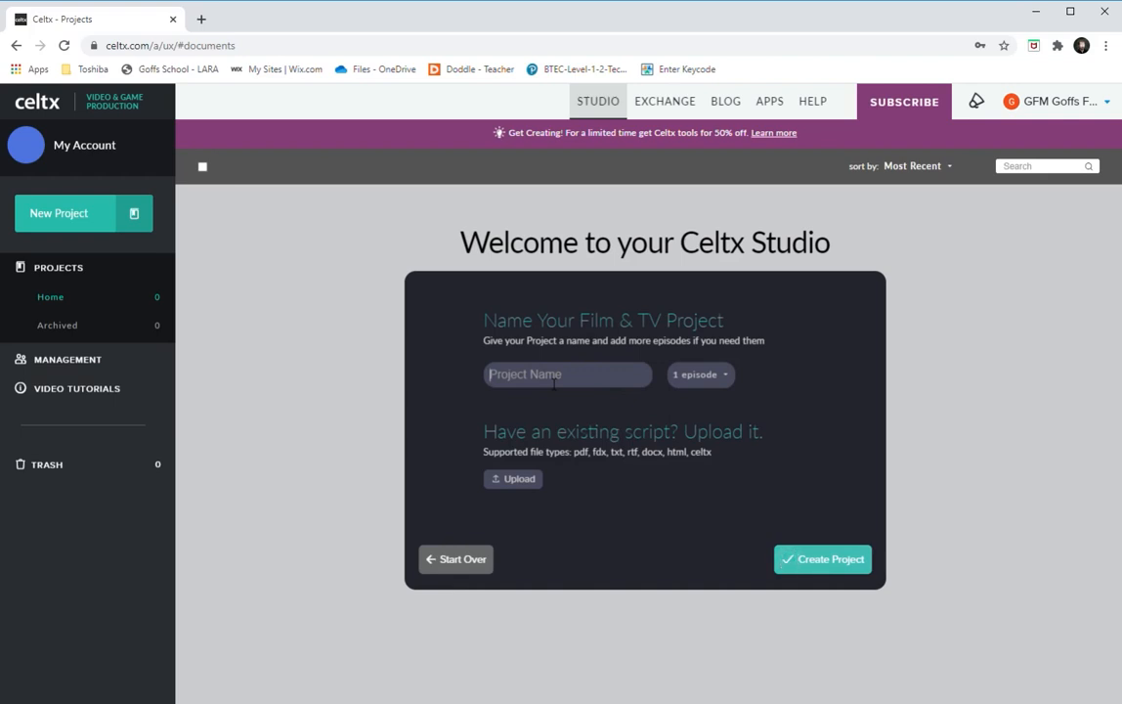
text(The Classroom)
click(837, 559)
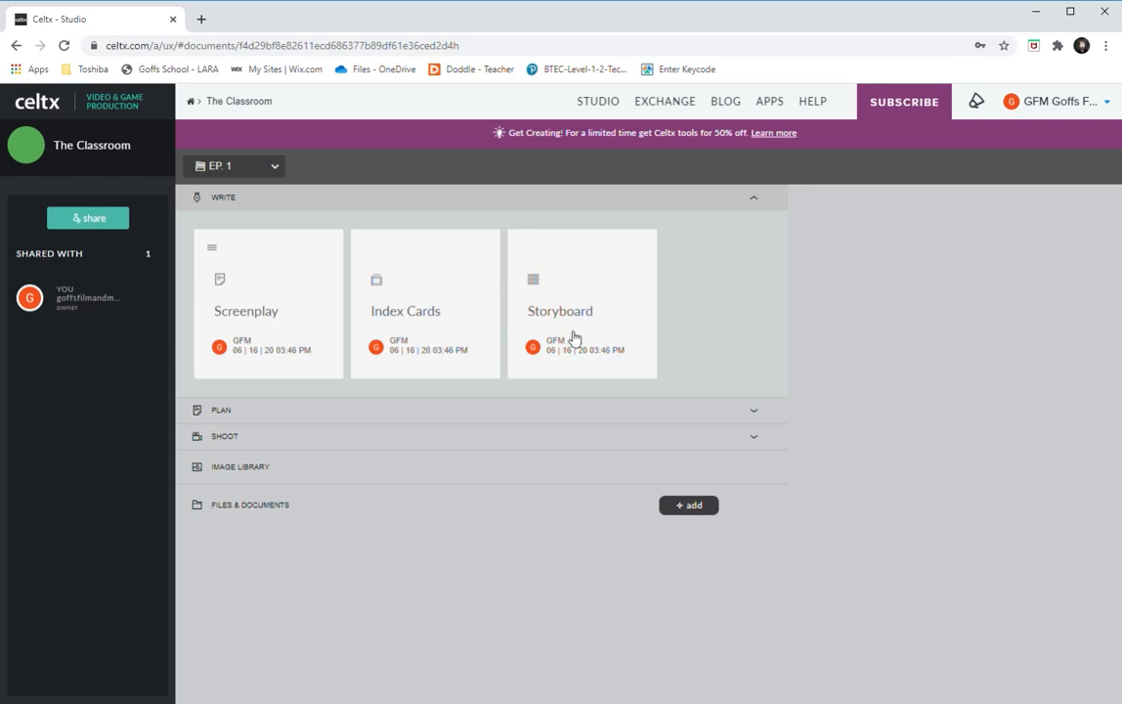
Step: Open the project's screenplay, dismissing the editor's welcome message, and enter the scene heading "INT. CLASSROOM. DAY"
click(282, 318)
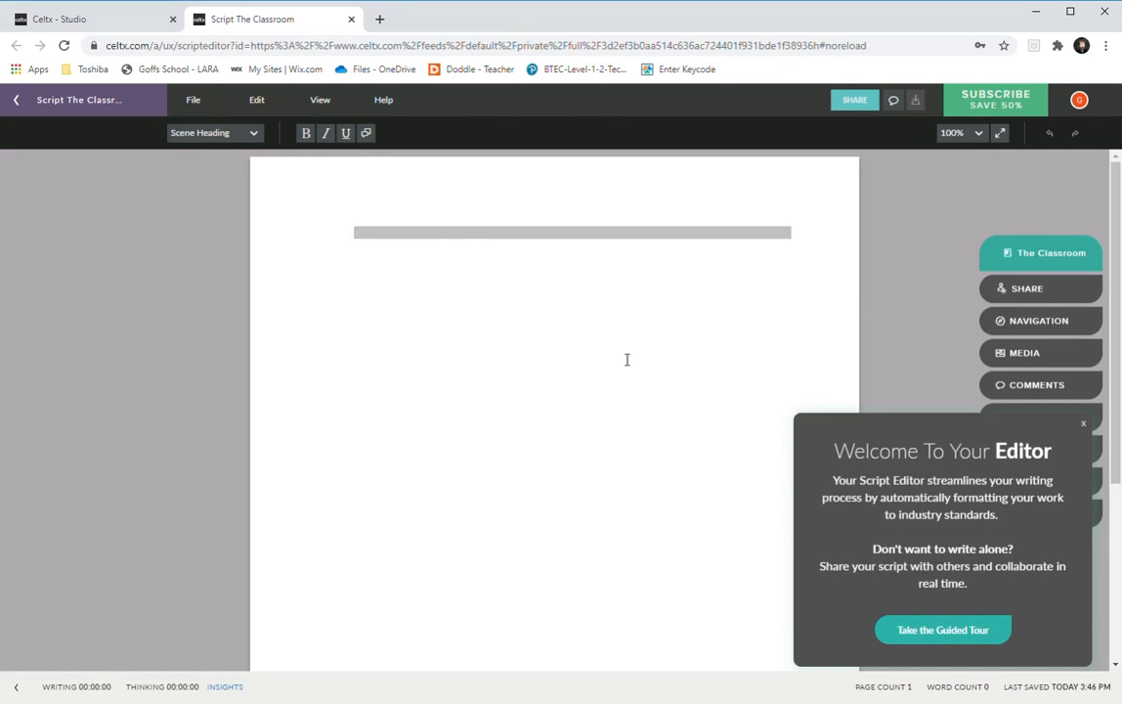
click(1084, 424)
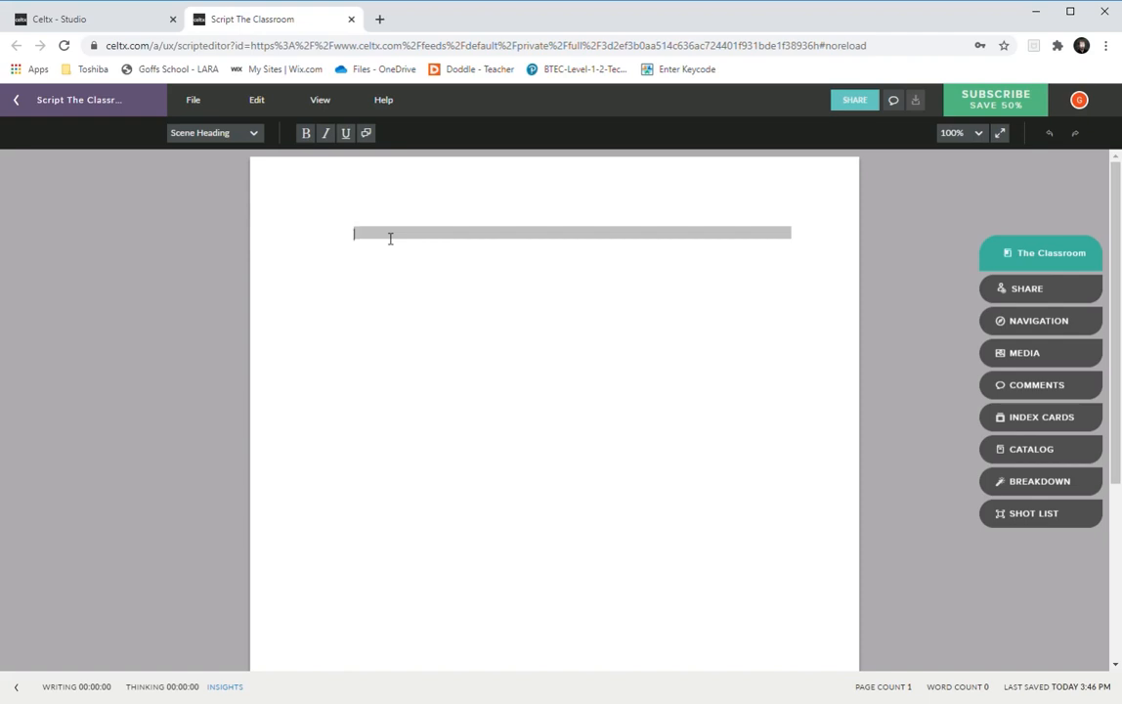
text(INT)
key(Return)
text(CLASSROOM. DAY)
key(Return)
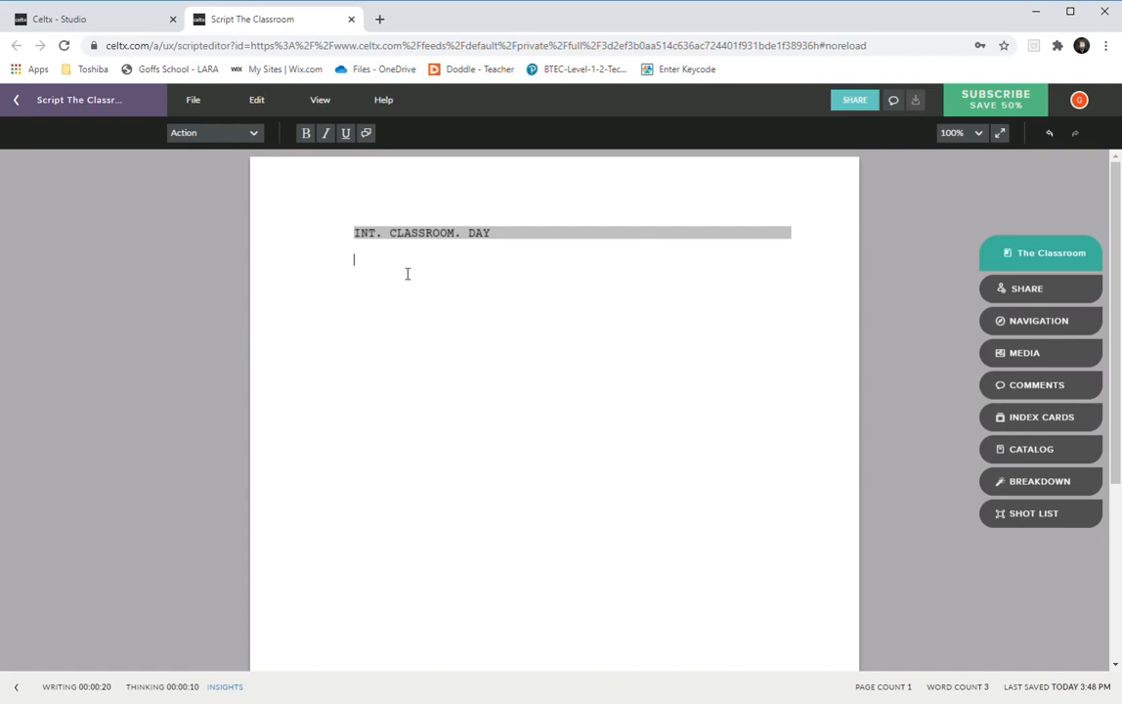
Step: Begin the scene's action paragraph with "A dark and dusty classroom. It looks like it hasn't been used for"
text(A darek and)
key(BackSpace)
key(BackSpace)
key(BackSpace)
key(BackSpace)
key(BackSpace)
key(BackSpace)
text(k and )
text(dusty class)
text(room. It lo)
text(oks like)
text(ha)
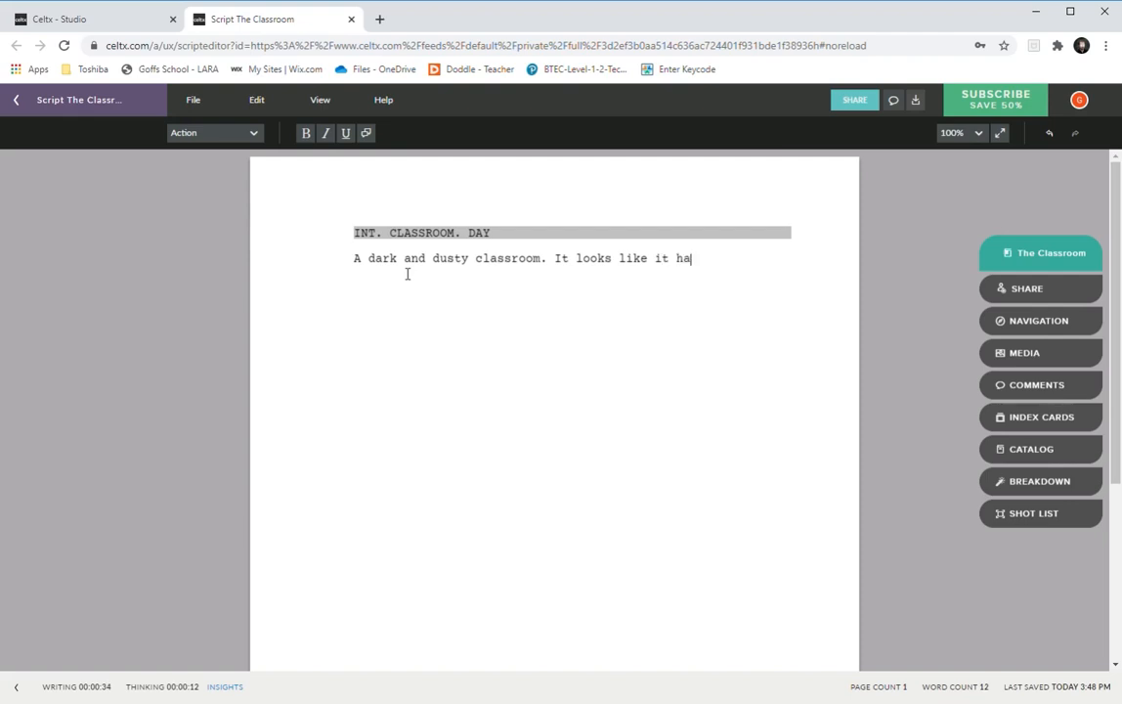
text(sn't been used for)
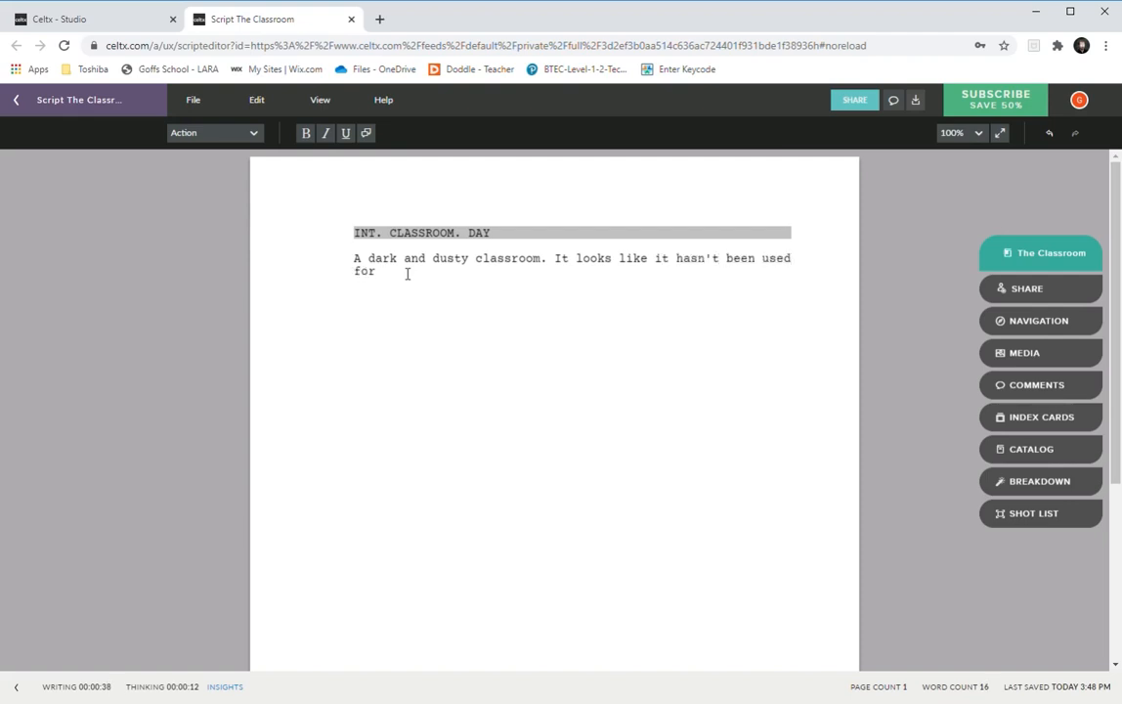
Step: Finish the paragraph with "a long time. Computers sit silently on the desks and motes of dust hang in the air."
text( a long time. Computers sit)
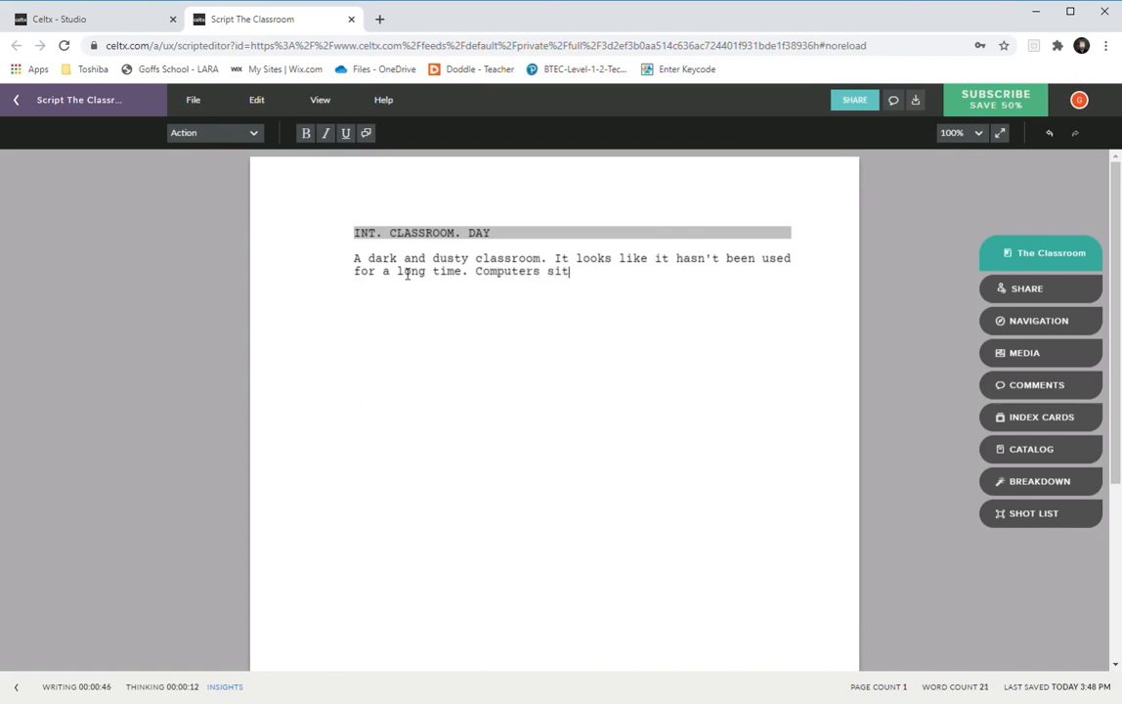
text( silently on the)
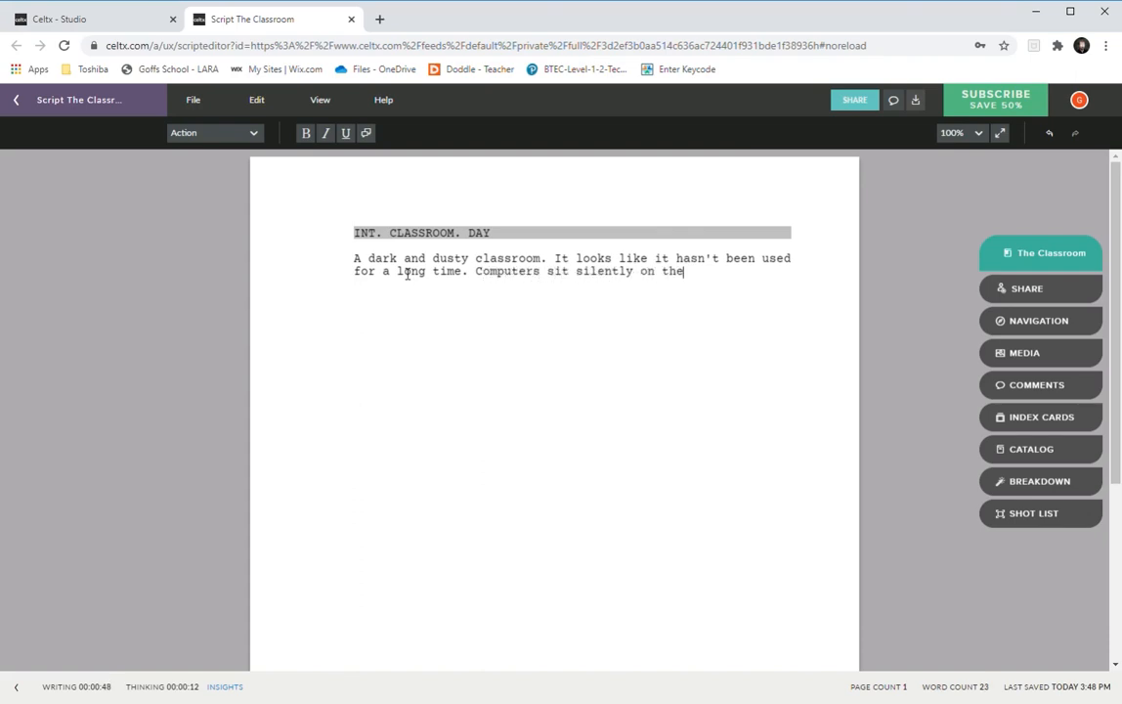
text( desks and mote)
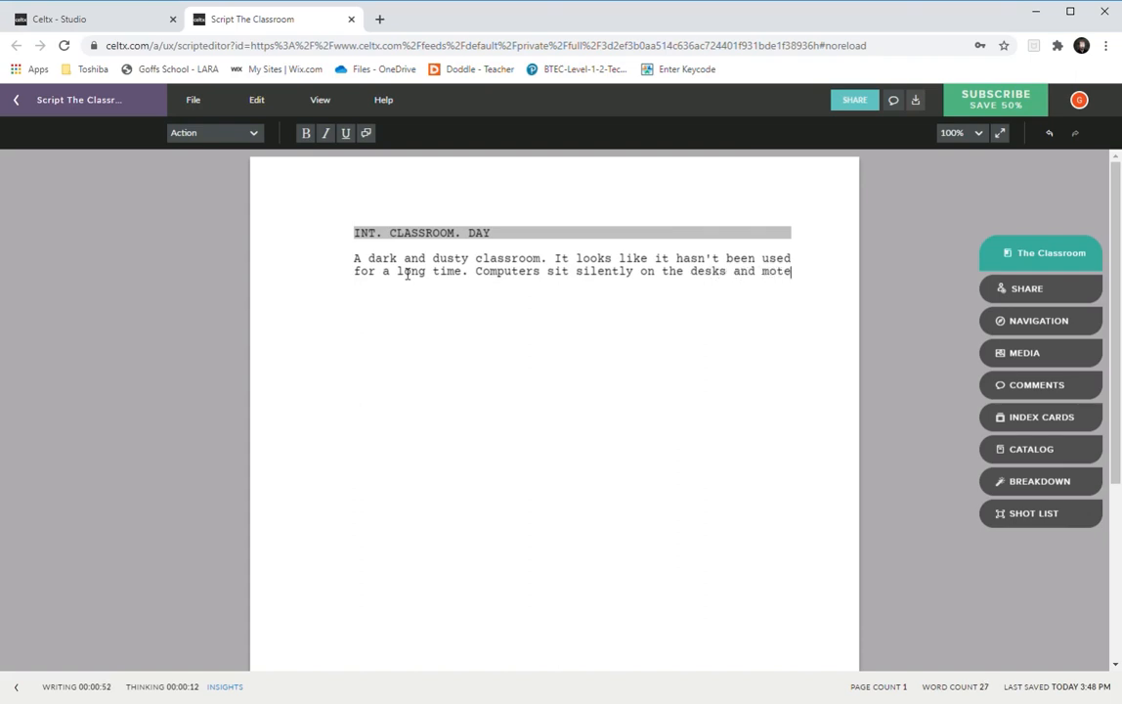
text(s of dust hang in the sir.)
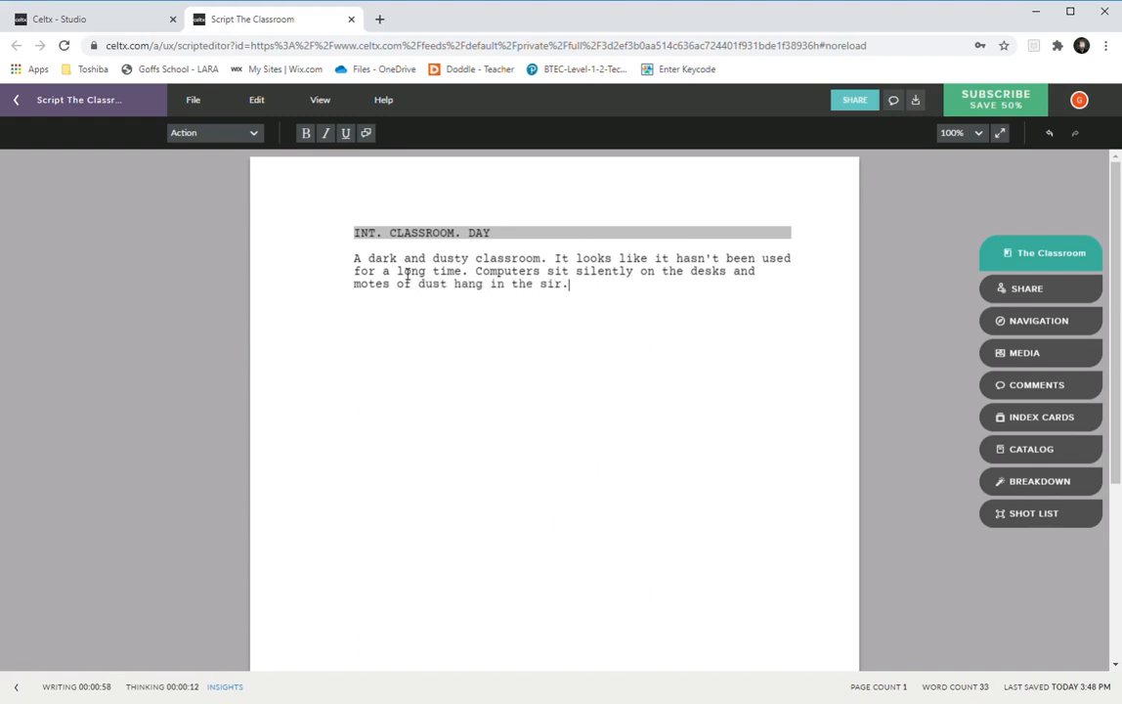
key(BackSpace)
key(BackSpace)
key(BackSpace)
text(air.)
key(Return)
Step: Write a second action paragraph beginning "A young man of about 19 years old bursts into the room, he looks panicked and desperate."
text(A young man of abou)
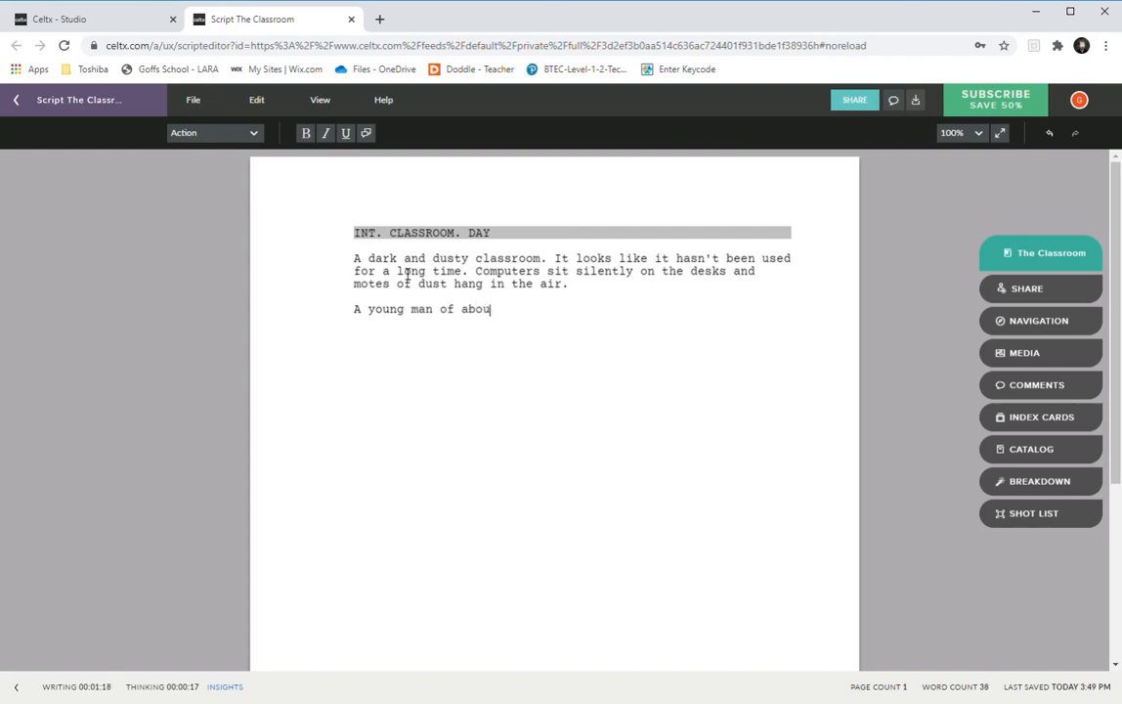
text(t 19 years old bursts into the room)
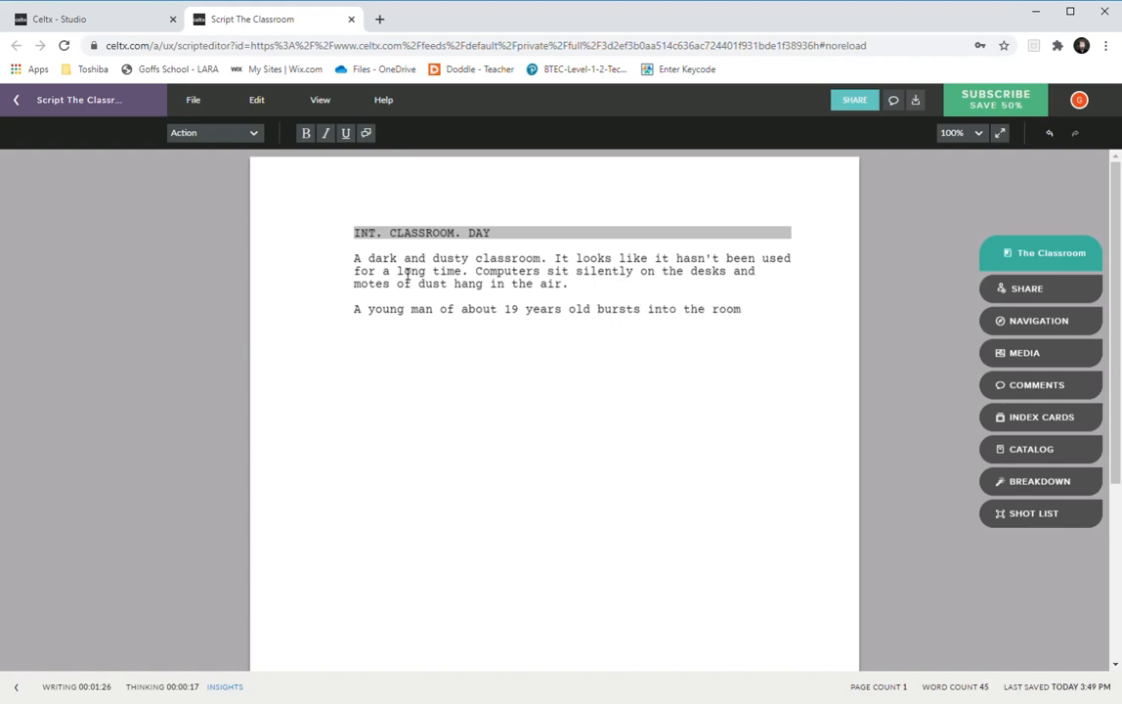
text(, he lok)
key(BackSpace)
text(oks panicked a)
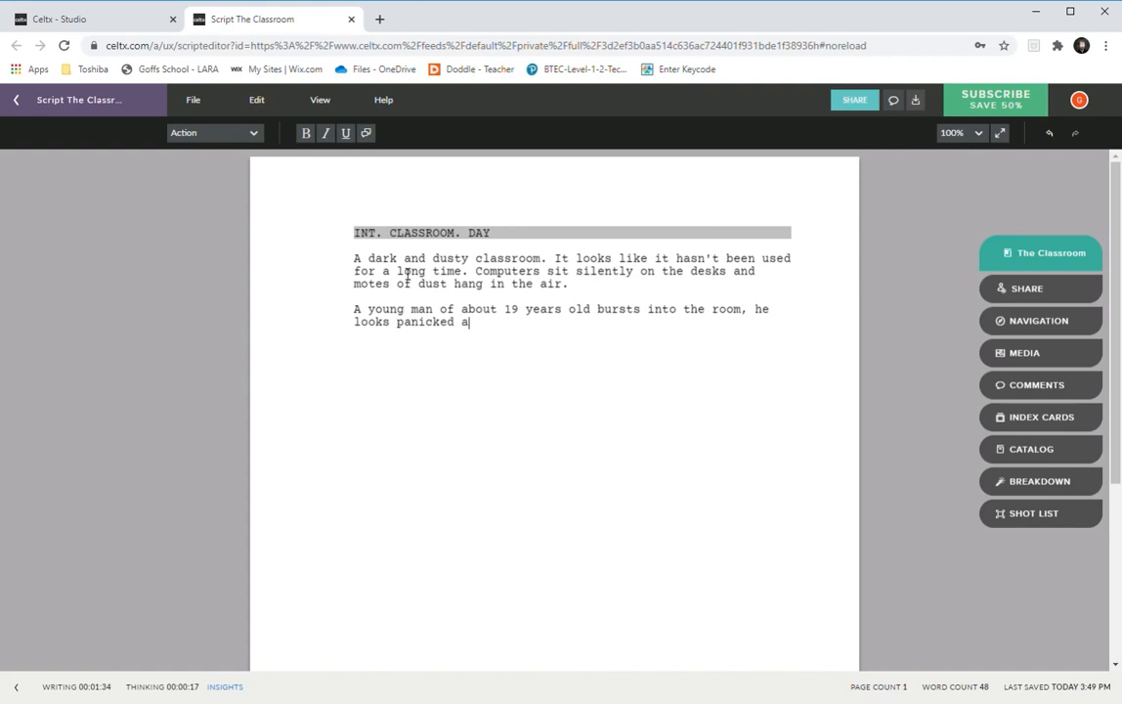
text(nd desperate. Bl)
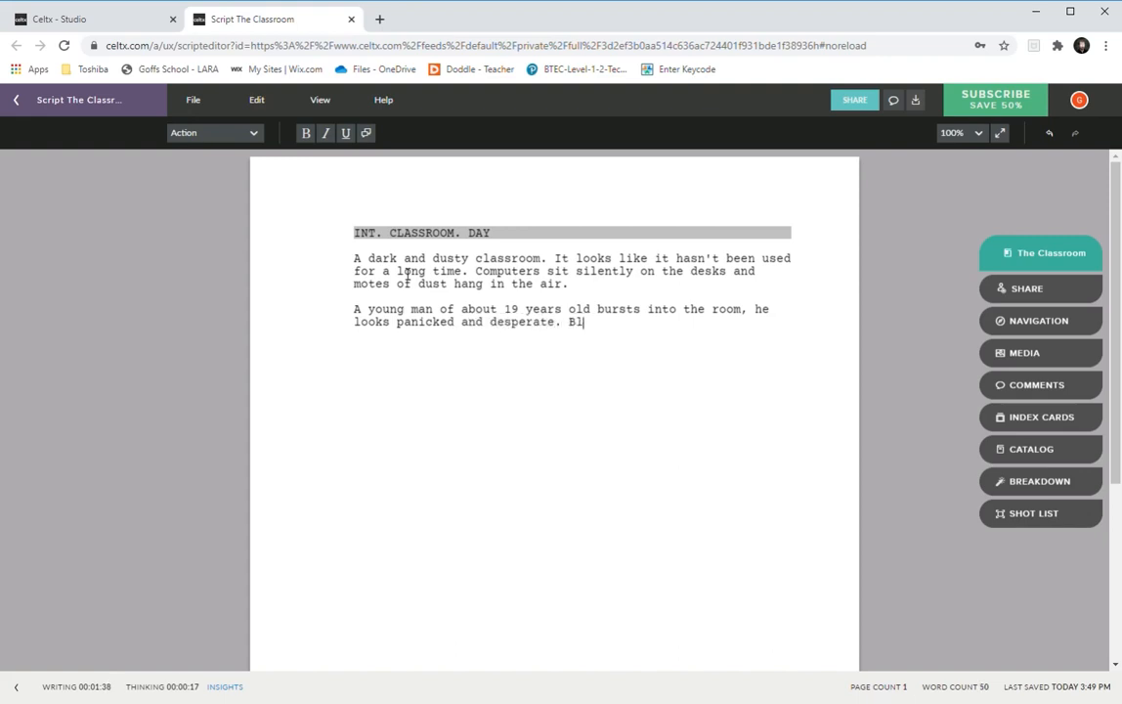
Step: Continue the paragraph with "Blood streams down his face from a cut on his scallp which is still bleeding heavily. This is JIM."
text(ood streams down his f)
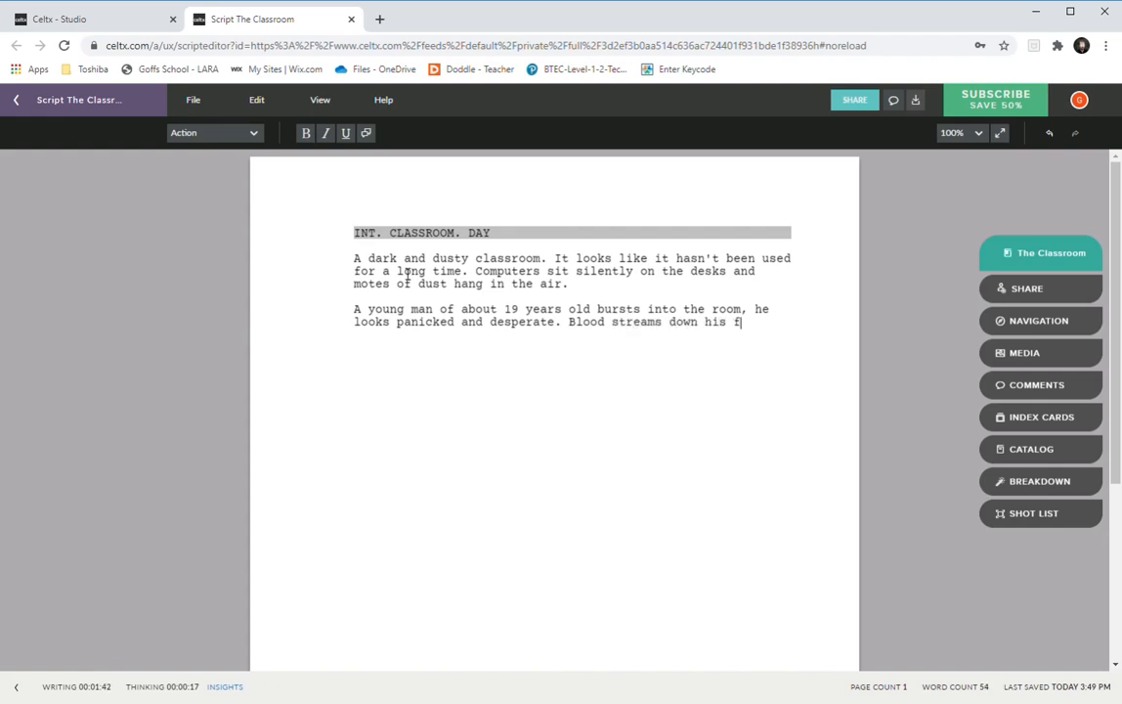
text(ace from a cut on his sc)
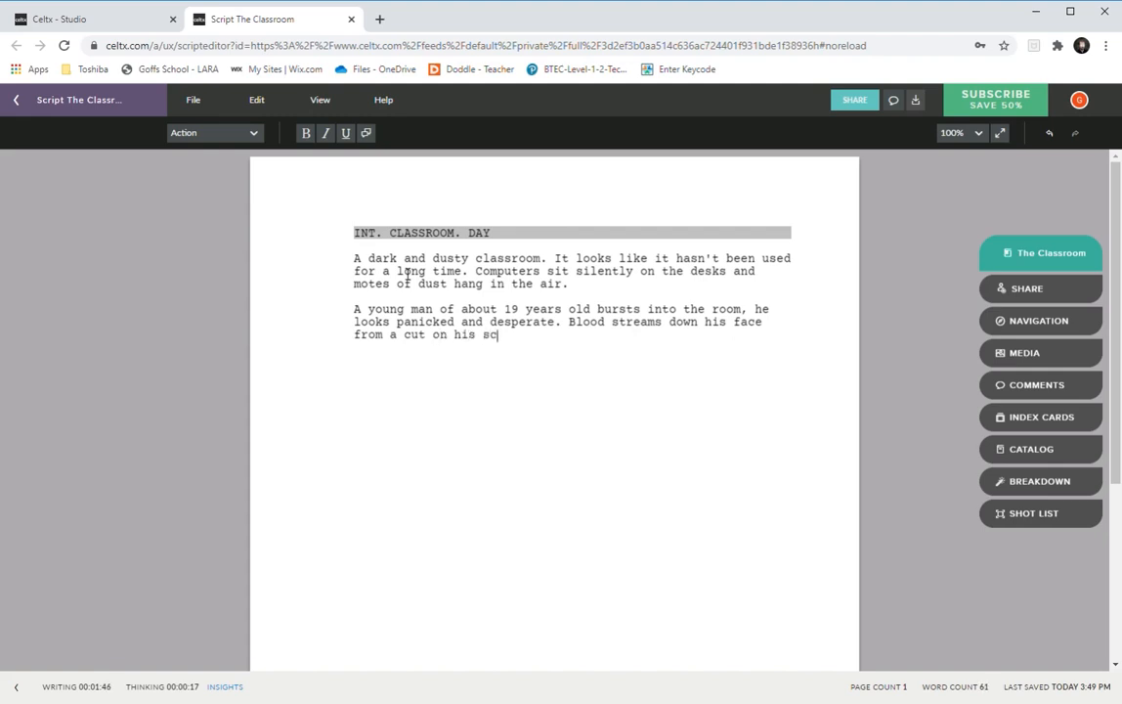
text(allp which is still blee)
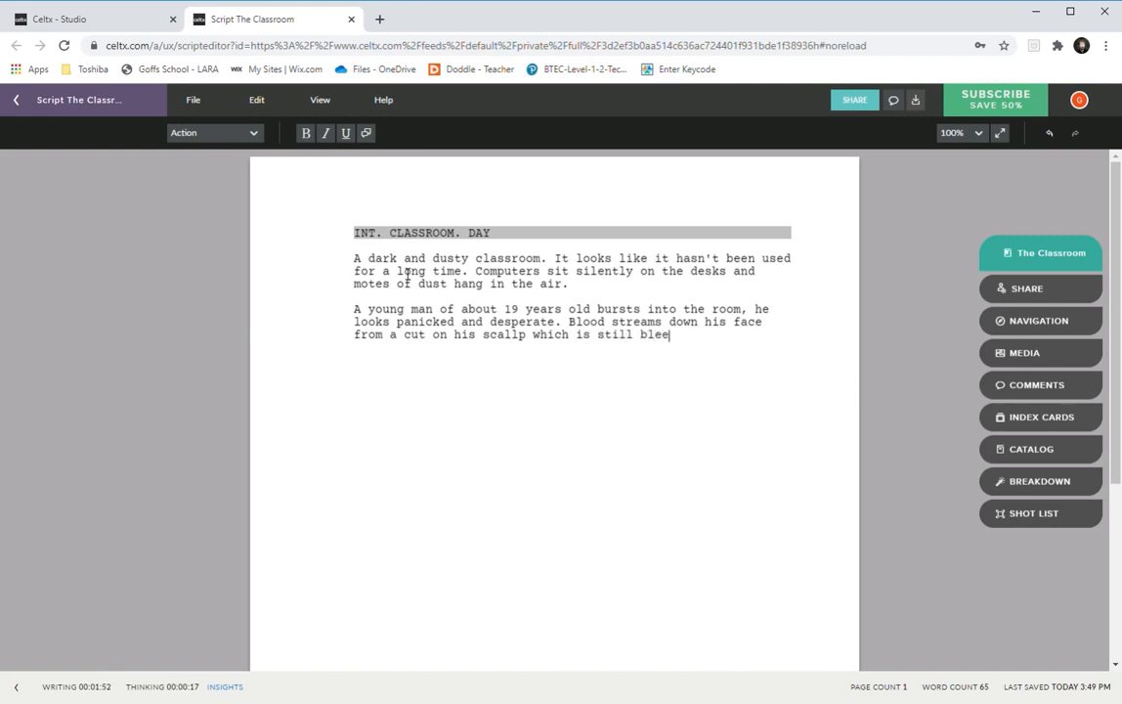
text(ding heavily.)
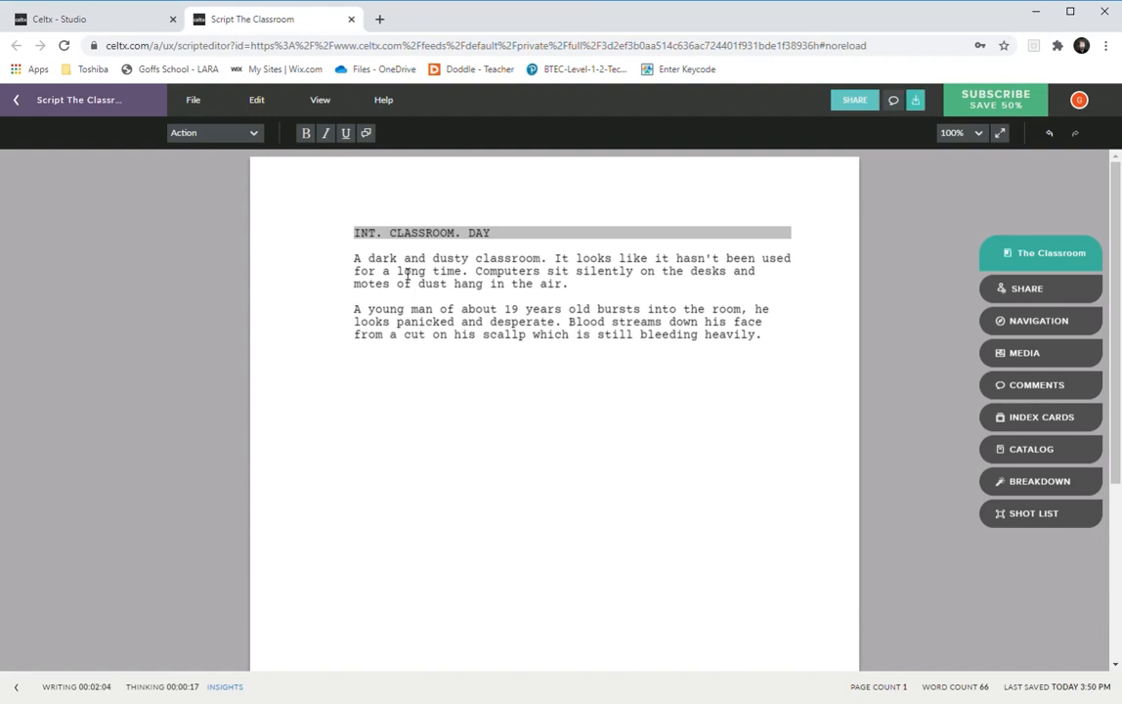
text(This is )
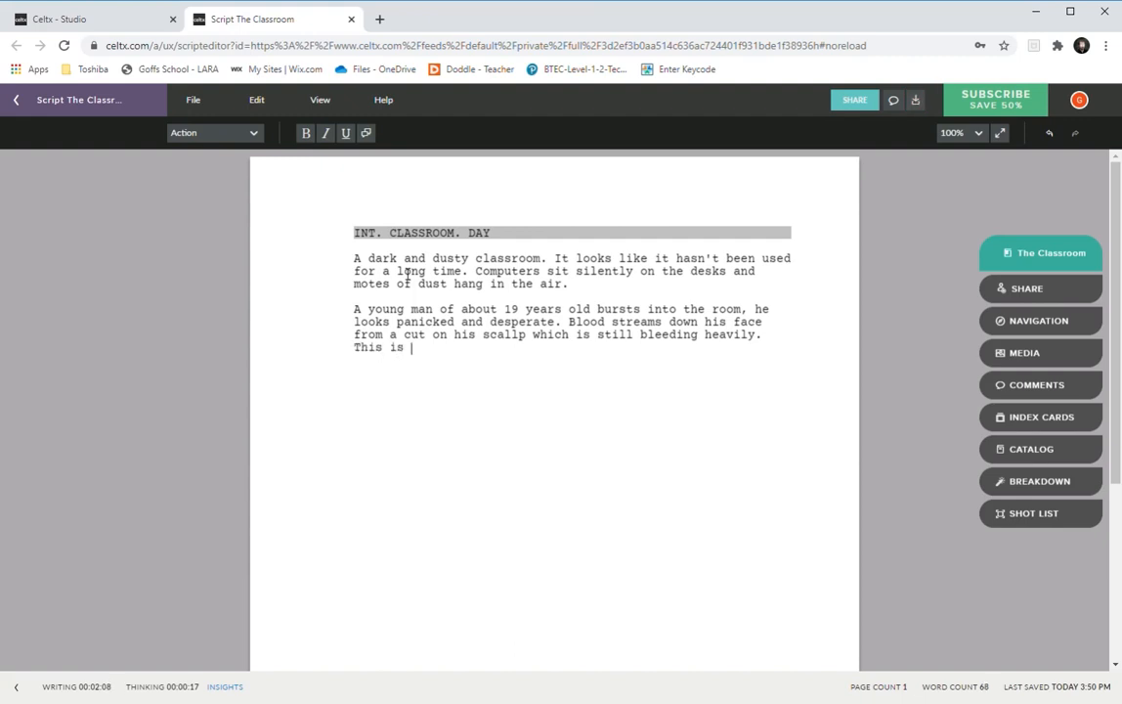
text(JIM.)
key(Return)
Step: Add a Character line for JIM with the dialogue "Hello? Is anybody there?"
click(257, 135)
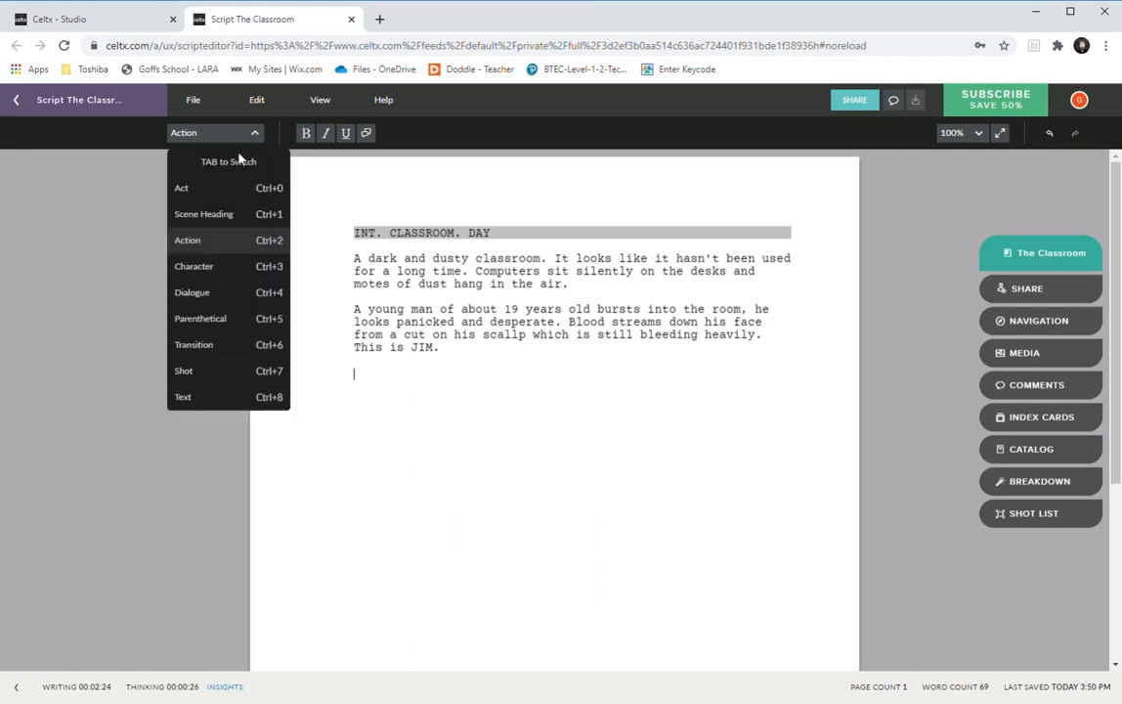
click(207, 280)
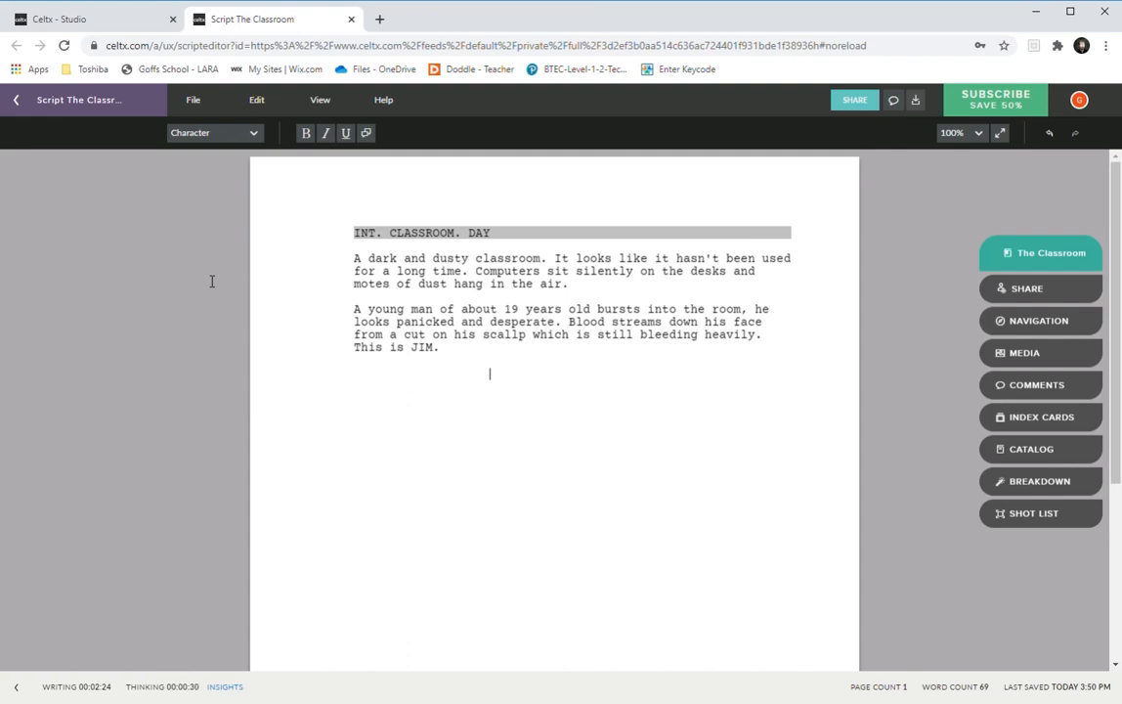
text(JIM)
key(Return)
text(Hello?)
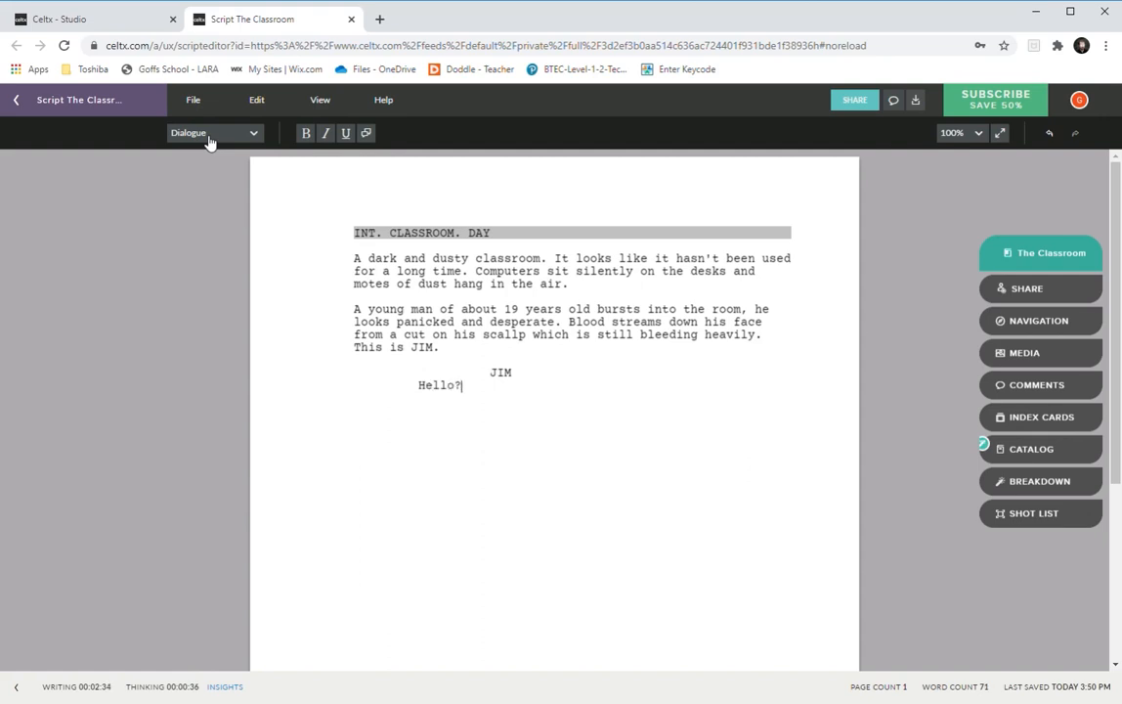
text( Is anybody there?)
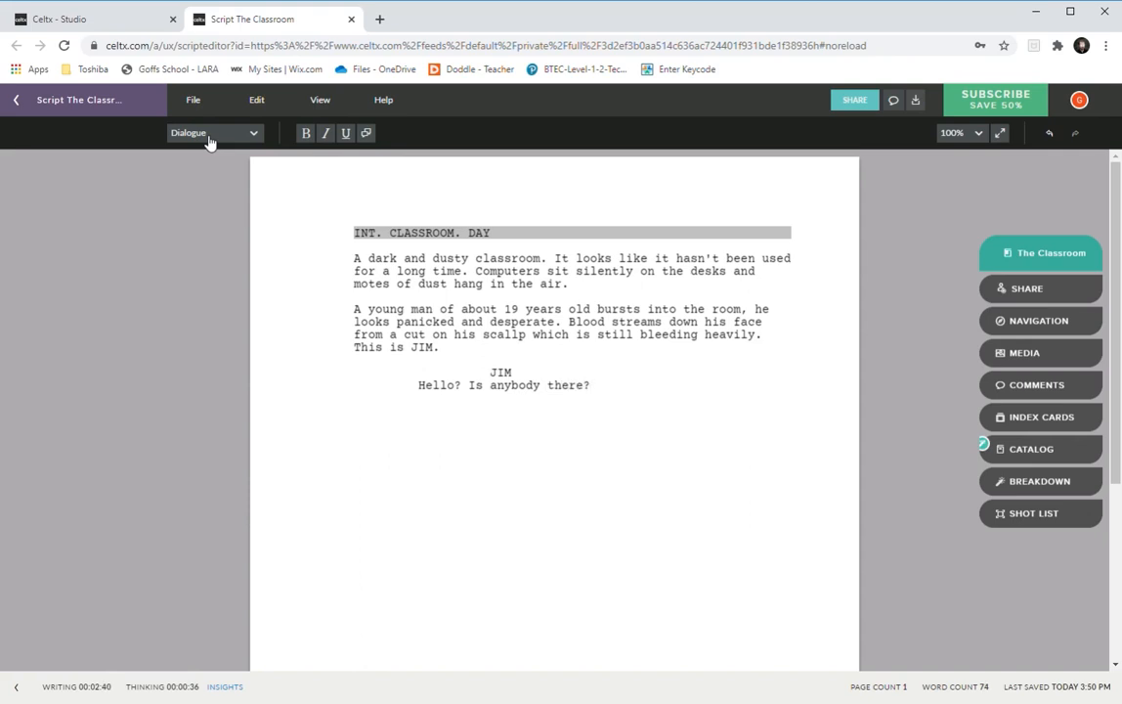
key(Return)
Step: Below the dialogue, add two separate Action lines reading "Jim looks around nervously." and "No response."
click(254, 135)
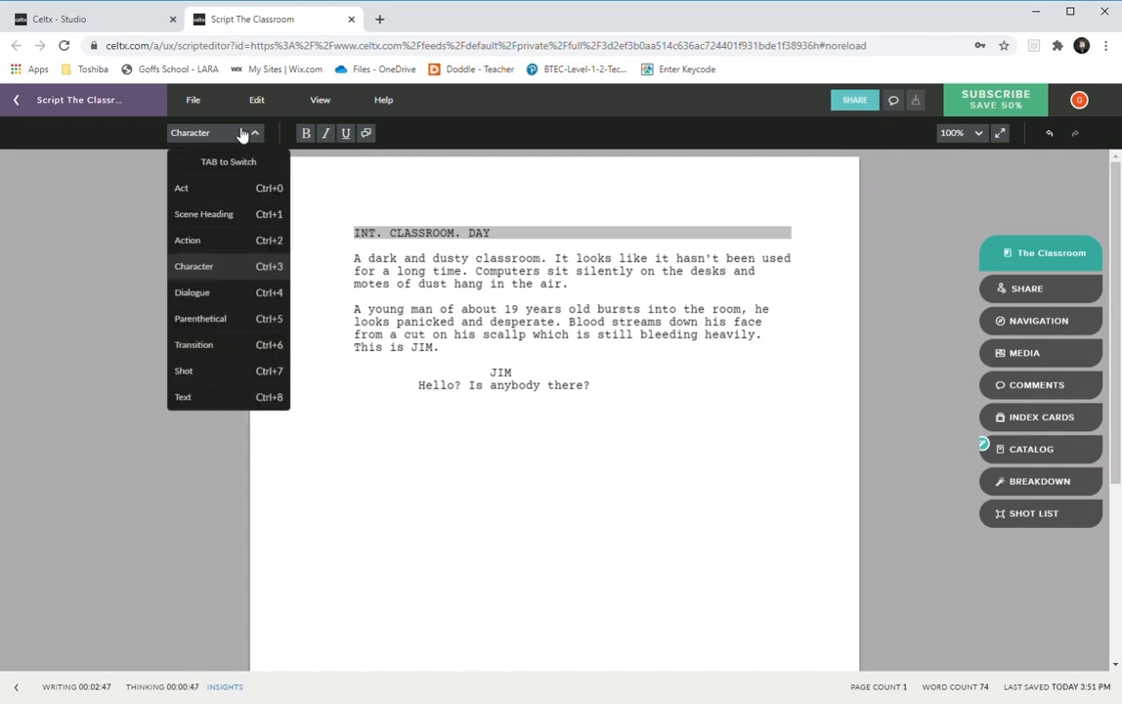
click(184, 243)
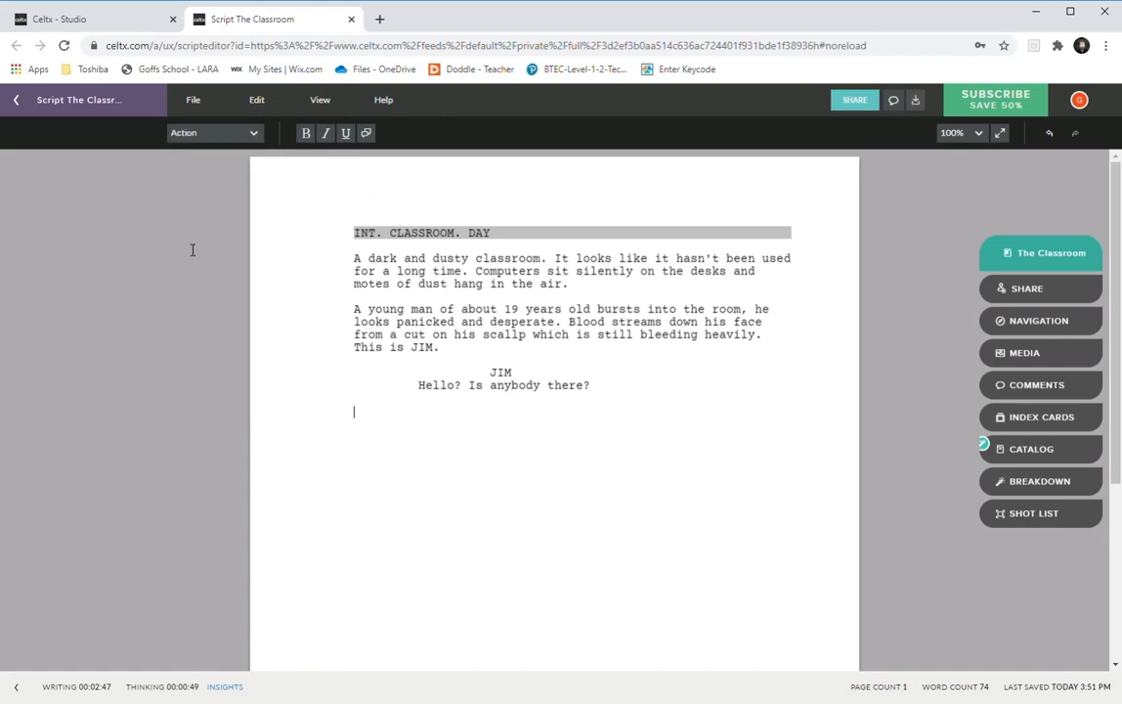
text(Jim looks around nervously)
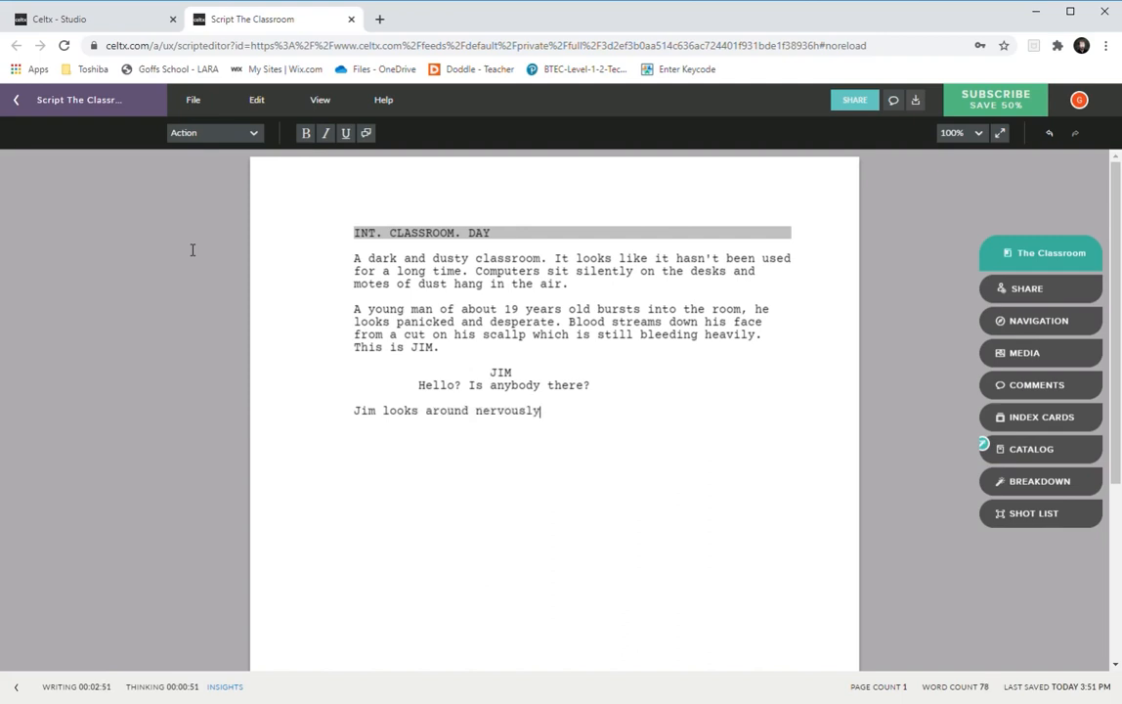
text(.)
key(Return)
text(No response.)
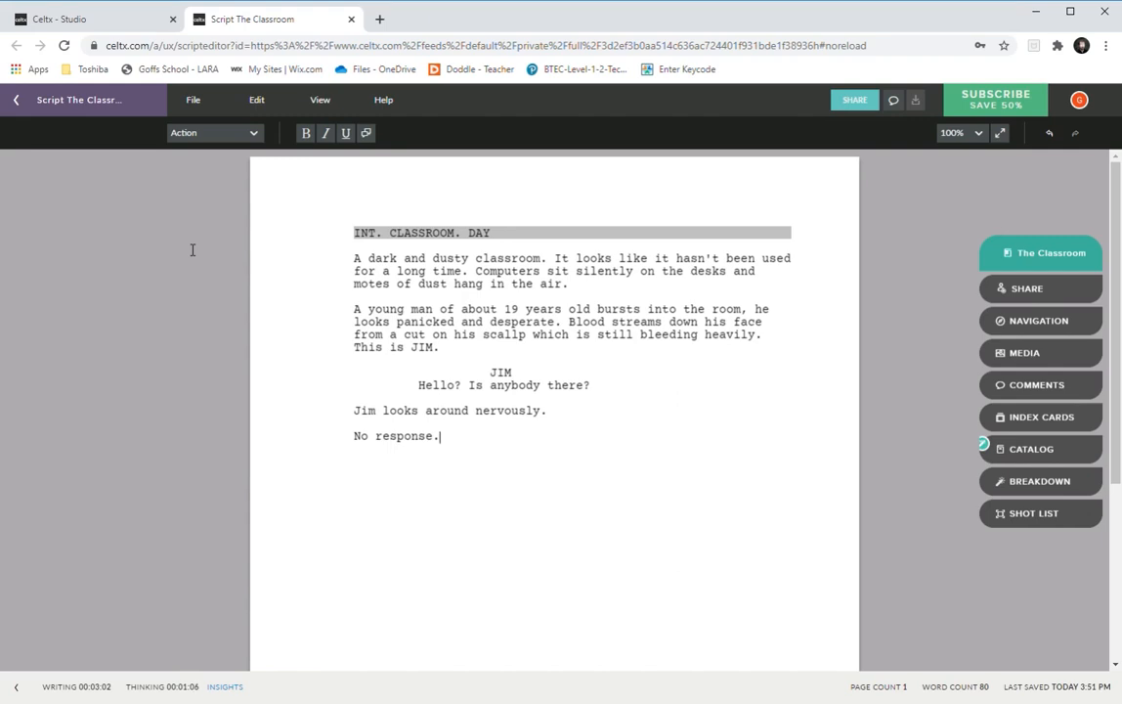
key(Return)
Step: Add a new Scene Heading after the last action line reading "EXT. CARPARK. DAY"
click(255, 134)
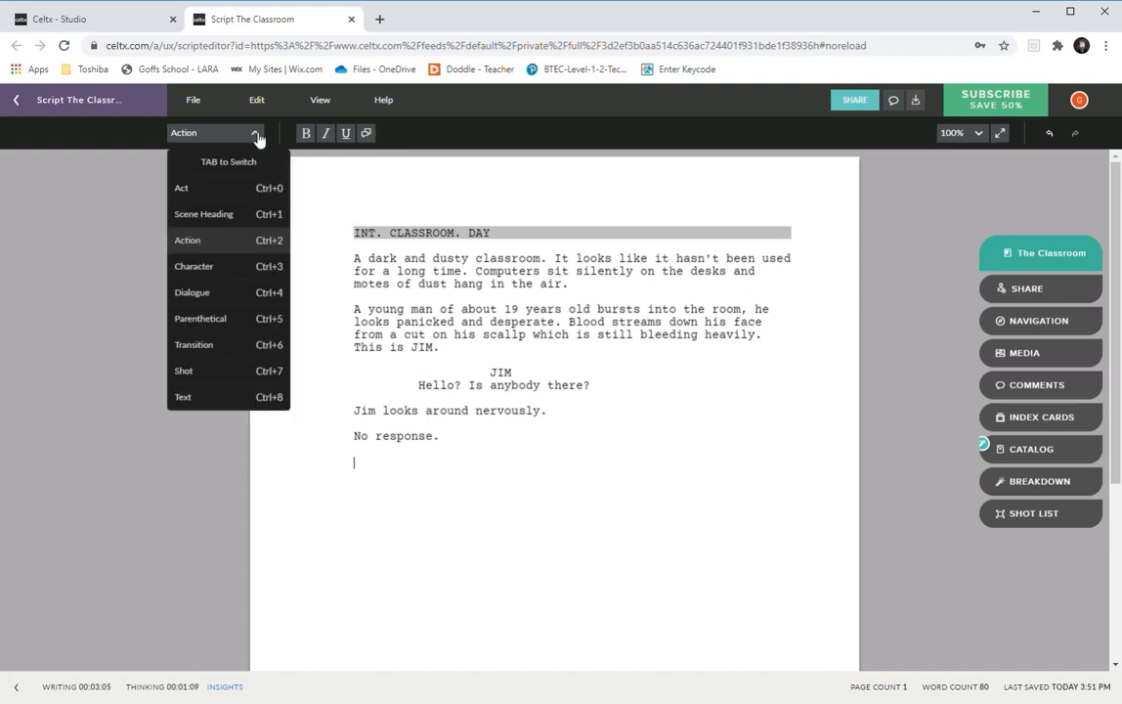
click(194, 214)
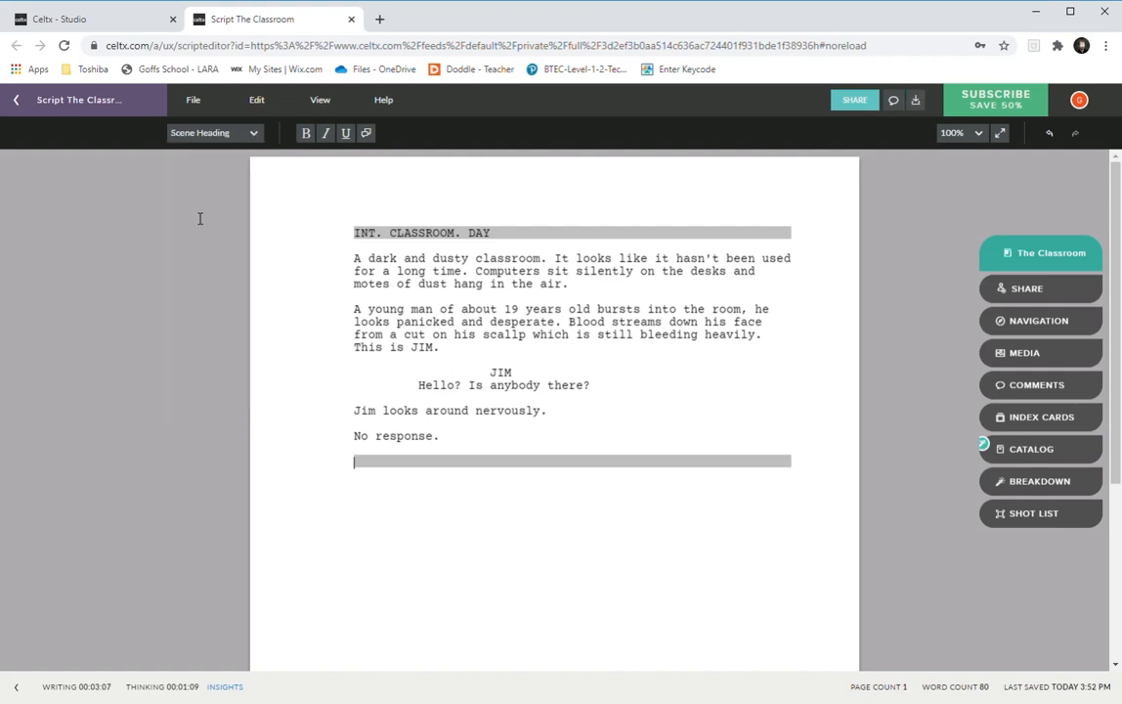
text(EXT. )
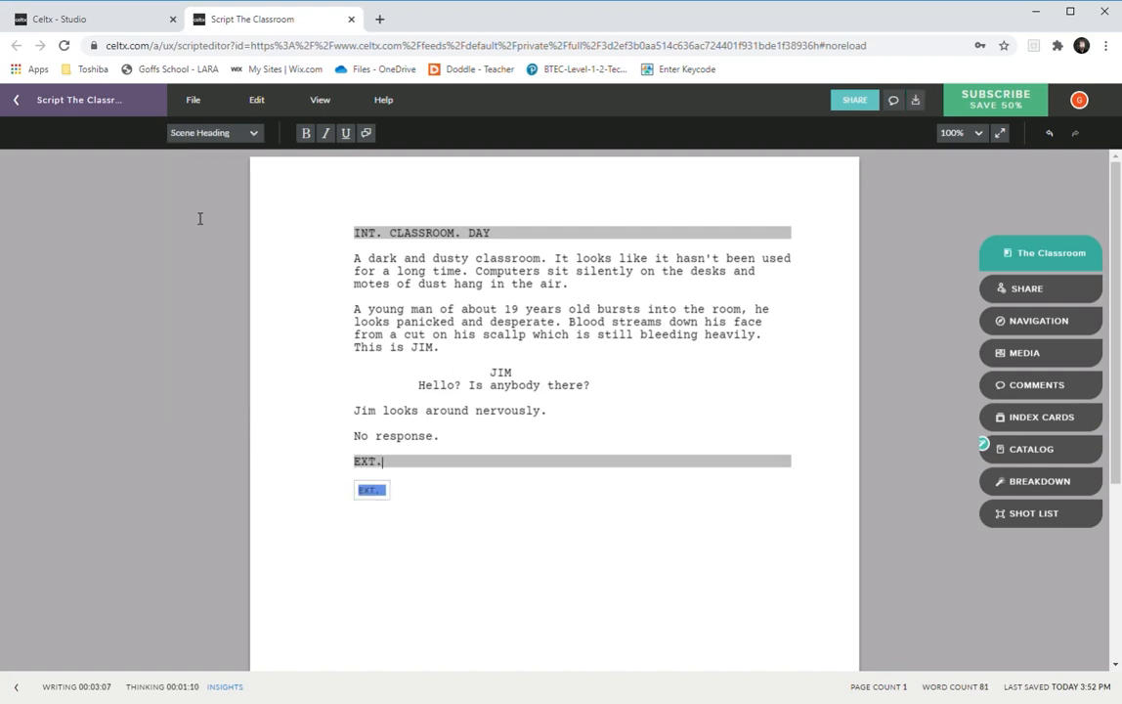
text(CARPARK. )
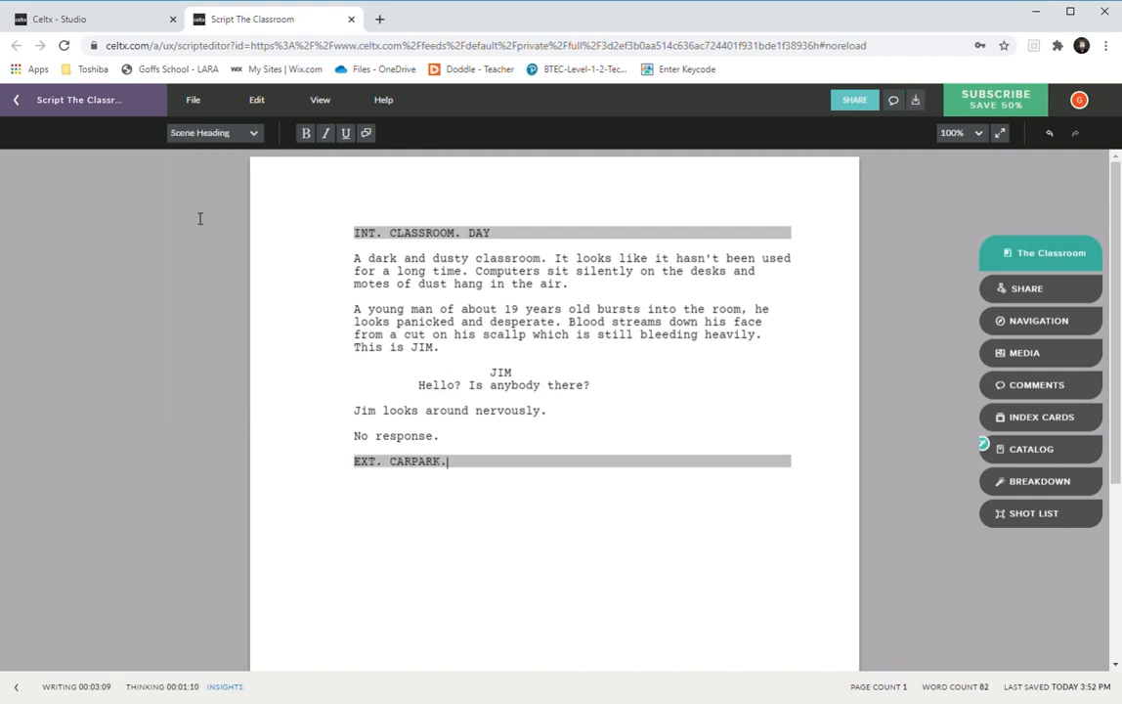
text(DAY)
key(Return)
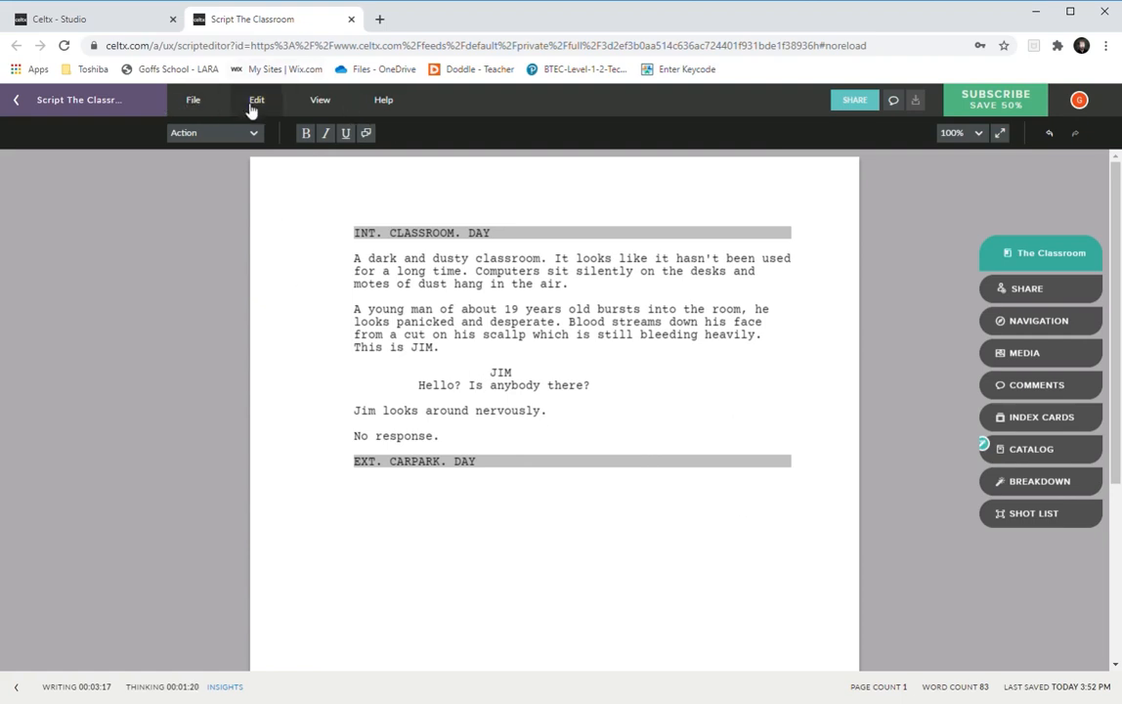
click(192, 101)
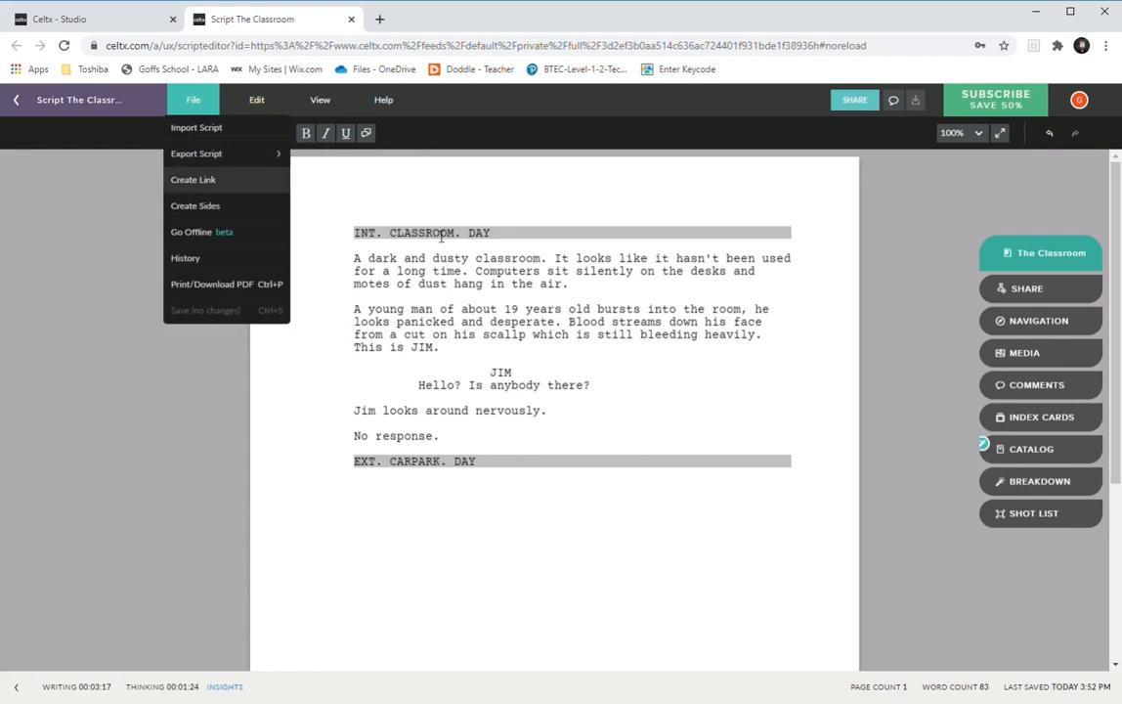
click(211, 98)
click(211, 97)
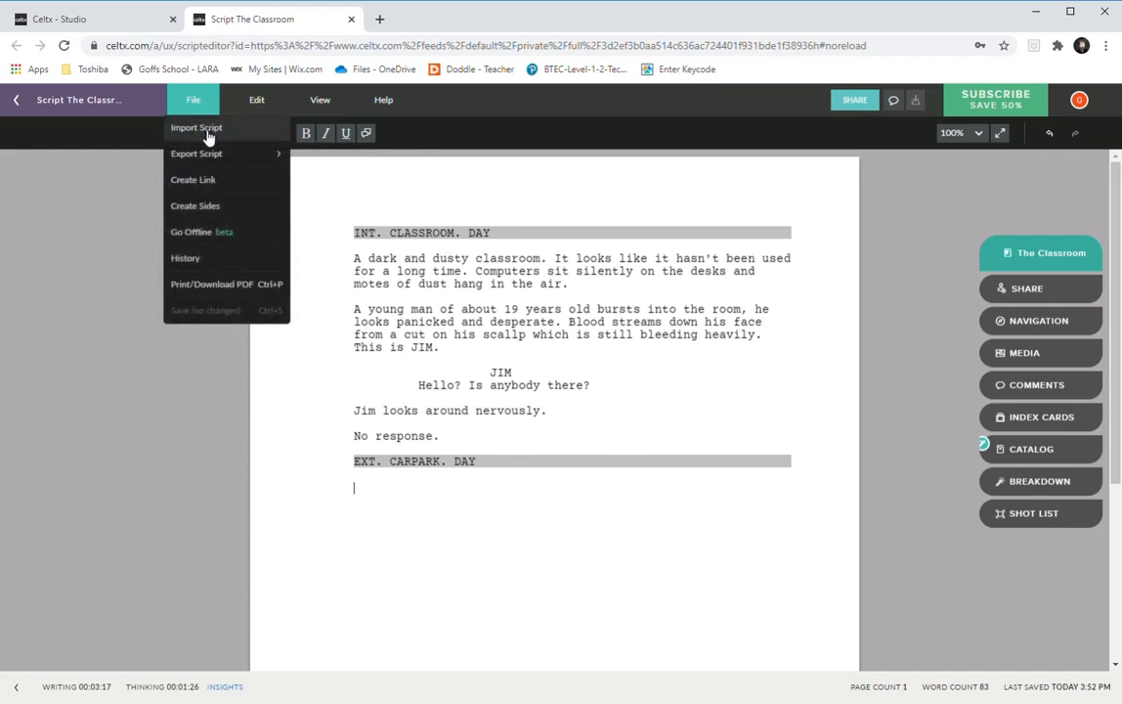
mouse_move(191, 152)
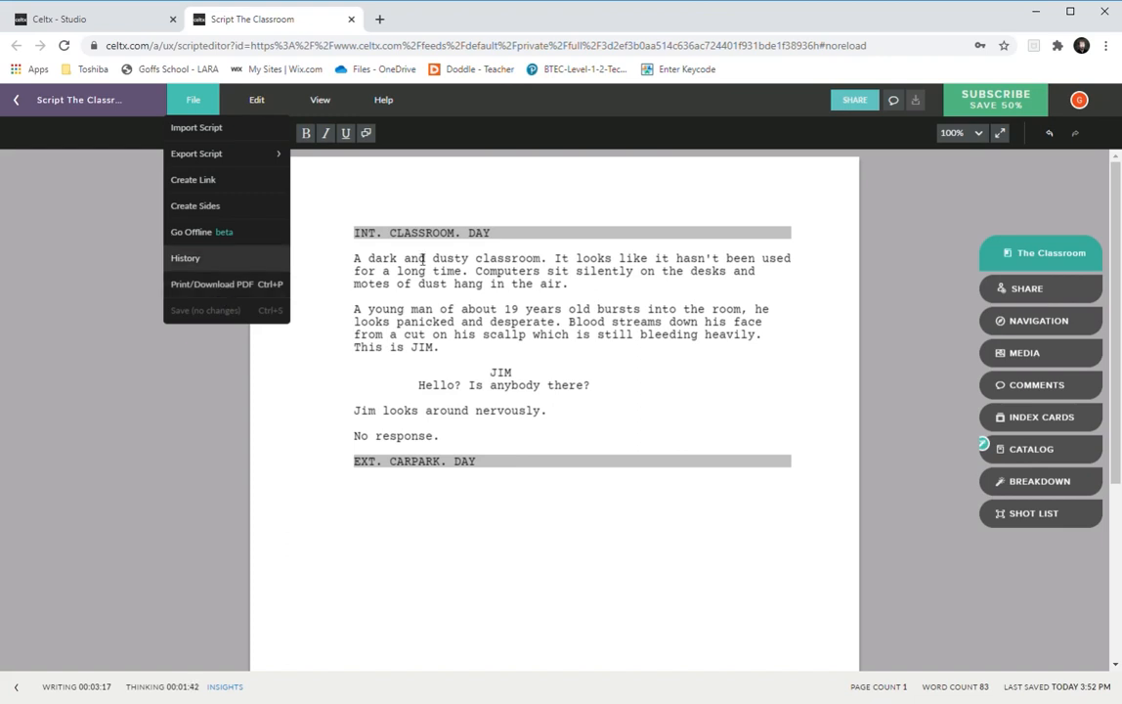
click(565, 307)
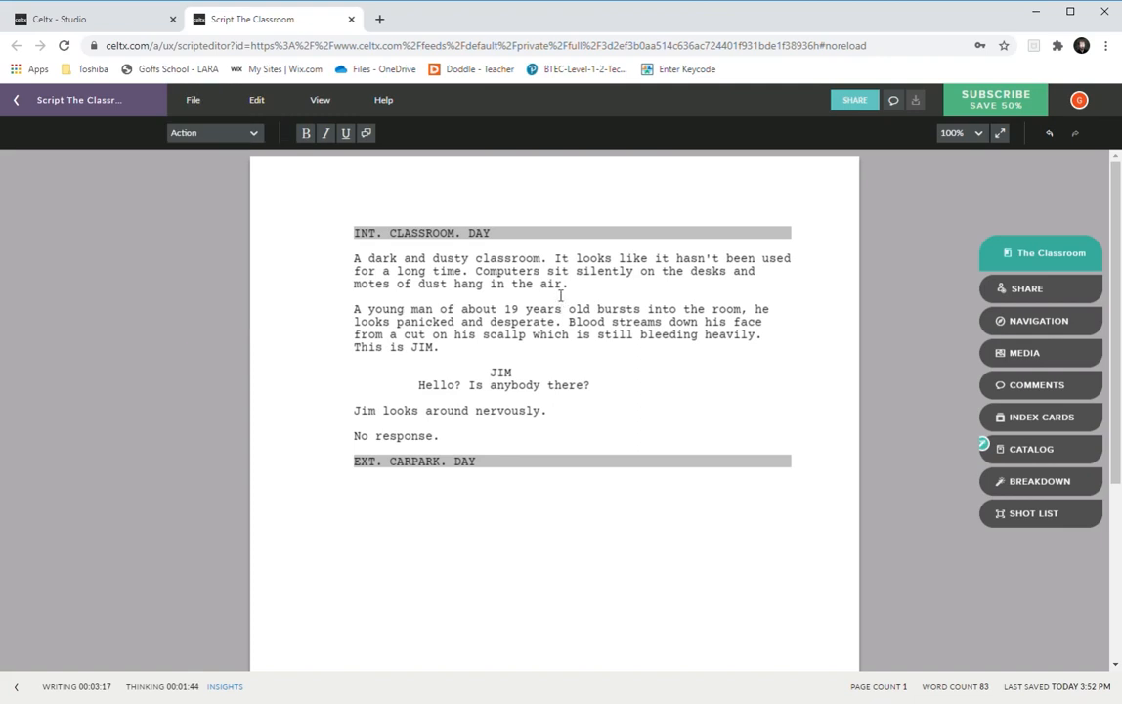